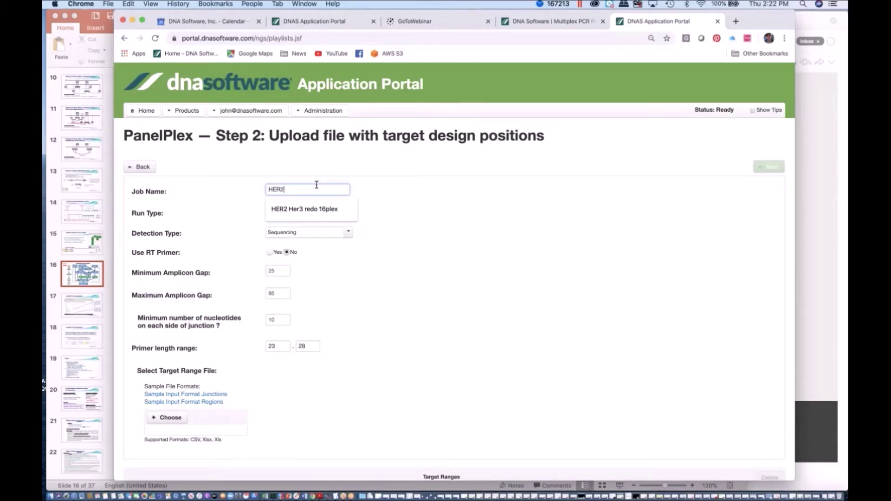
# - Complete the job name as HER2 HER3
pyautogui.write('HER3')
# - Try the Batch Singleplex and Automated Tiling run types and return the run type to Multiplex
pyautogui.click(347, 212)
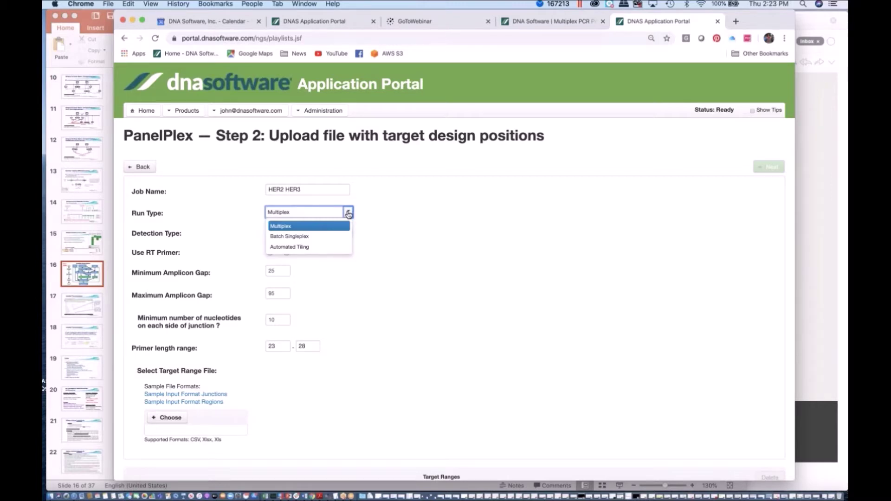
pyautogui.click(322, 237)
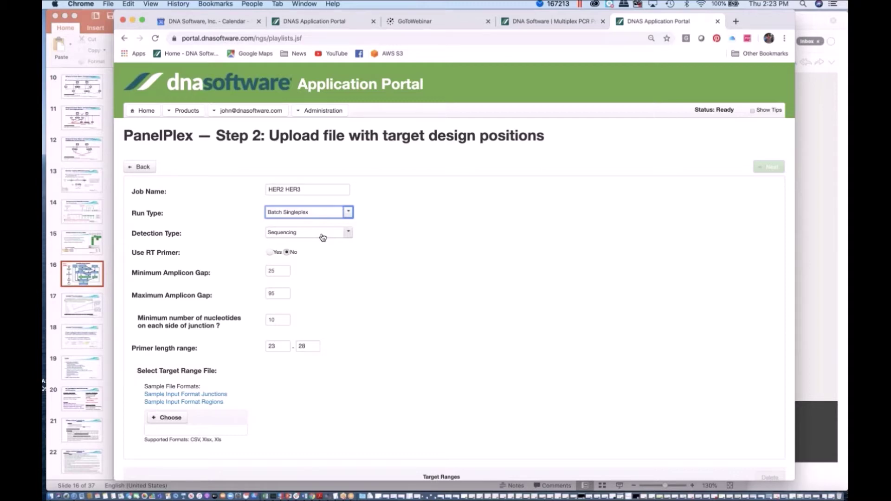
pyautogui.click(351, 212)
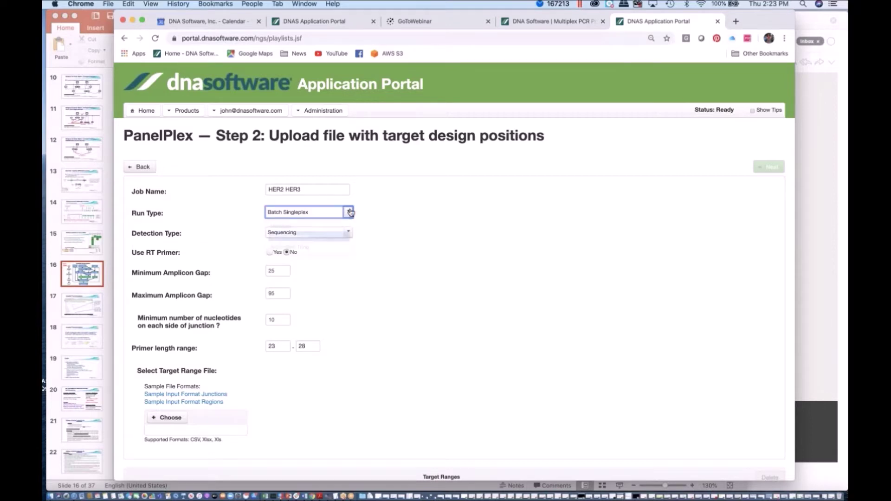
pyautogui.click(287, 246)
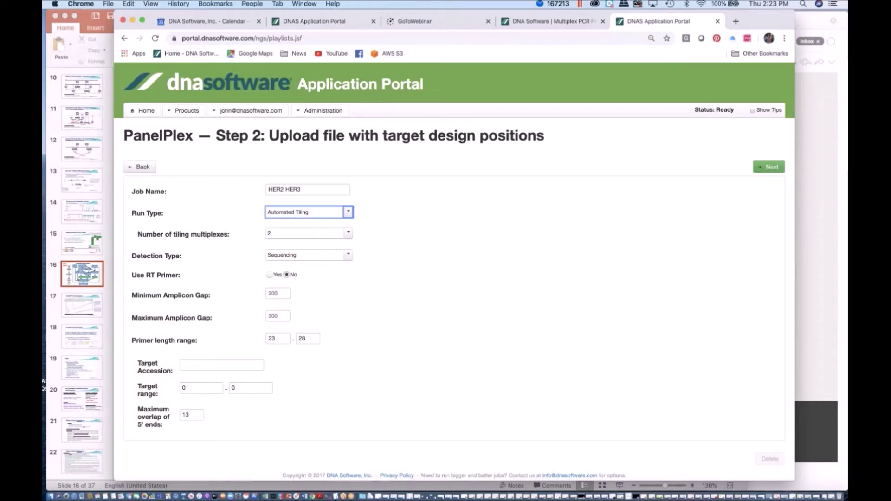
pyautogui.click(348, 213)
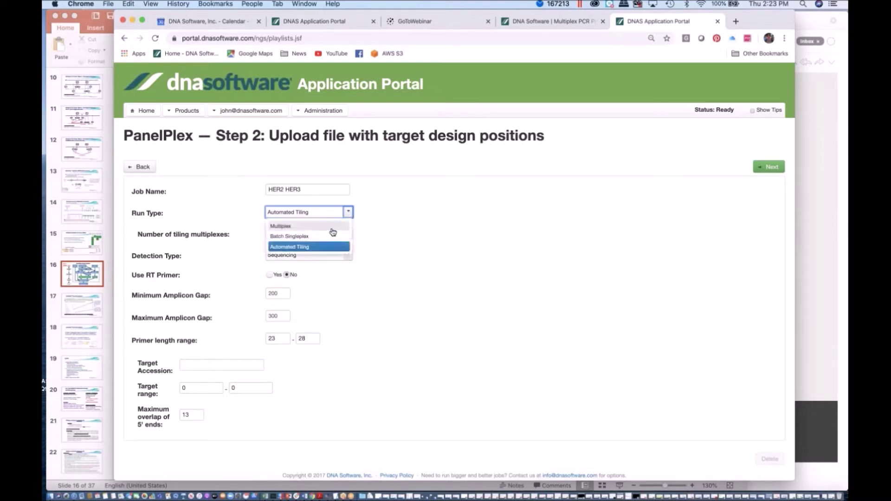
pyautogui.click(332, 227)
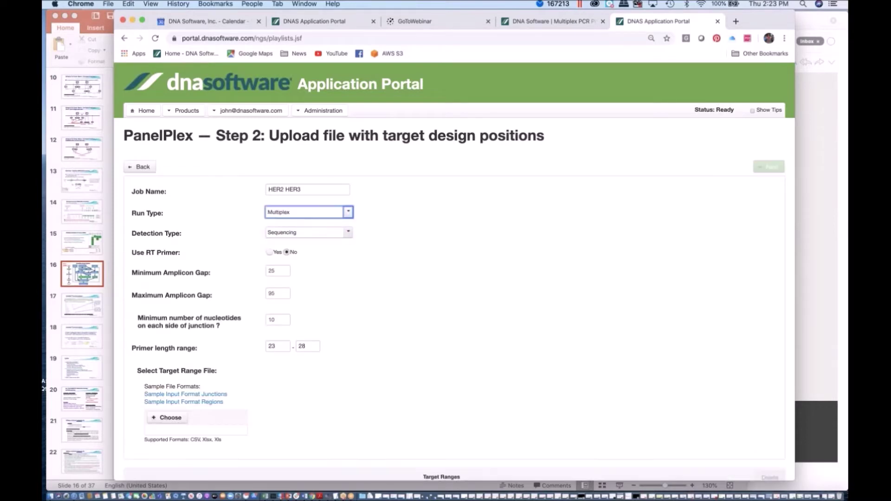
# - Try Taqman Probe as the detection type and return it to Sequencing
pyautogui.click(349, 234)
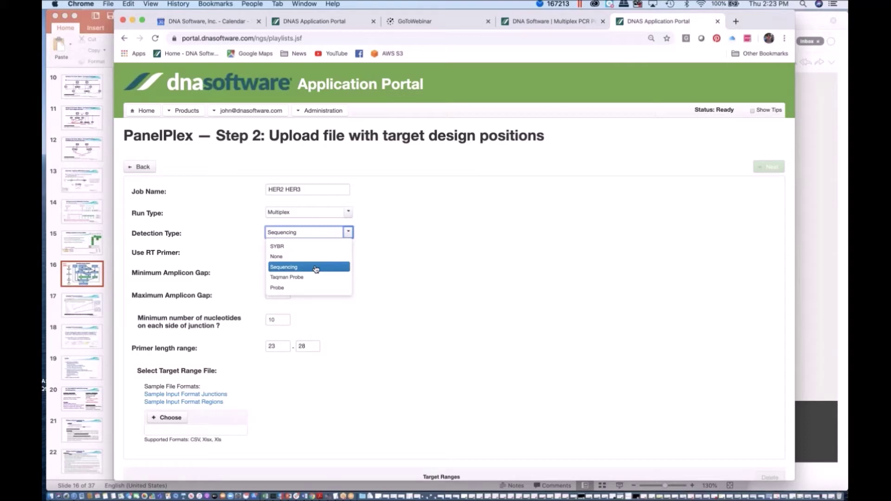
pyautogui.click(304, 277)
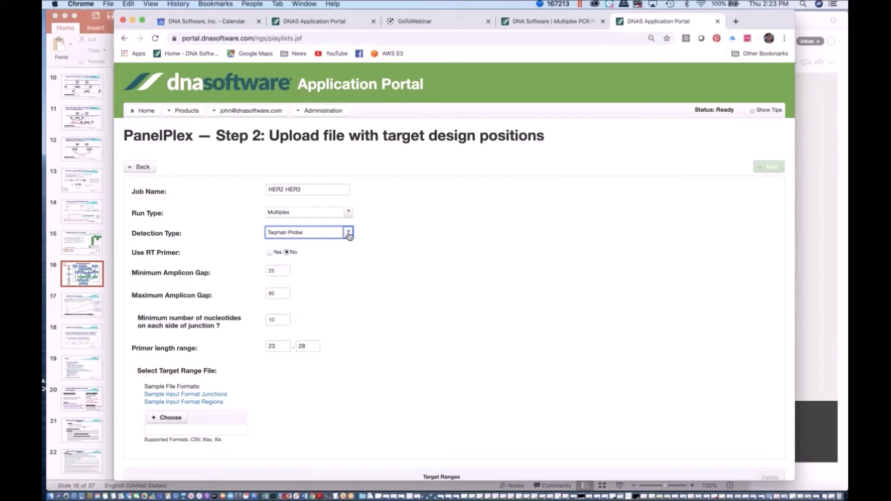
pyautogui.click(348, 233)
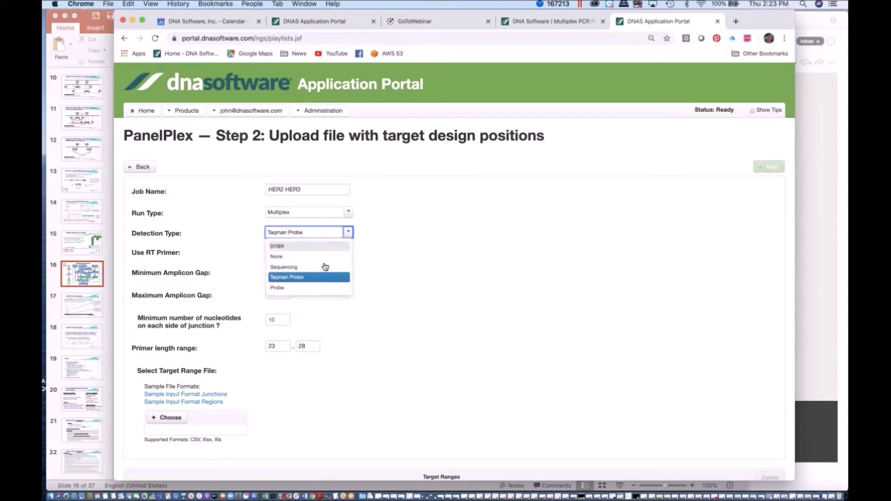
pyautogui.click(304, 267)
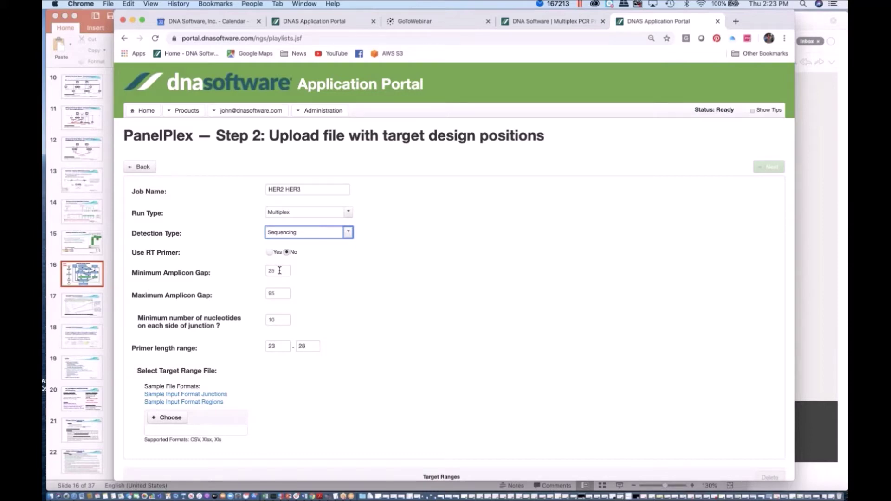
# - Set the maximum amplicon gap to 120
pyautogui.moveTo(280, 270); pyautogui.dragTo(264, 272)
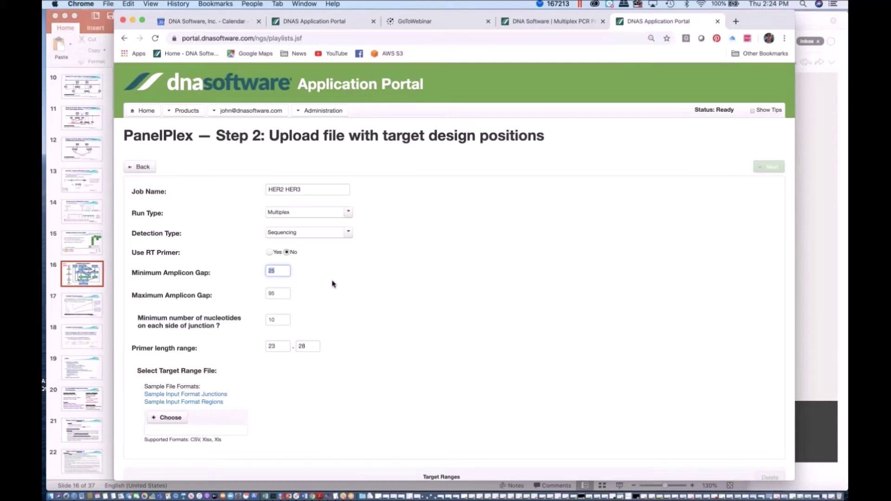
pyautogui.click(288, 293)
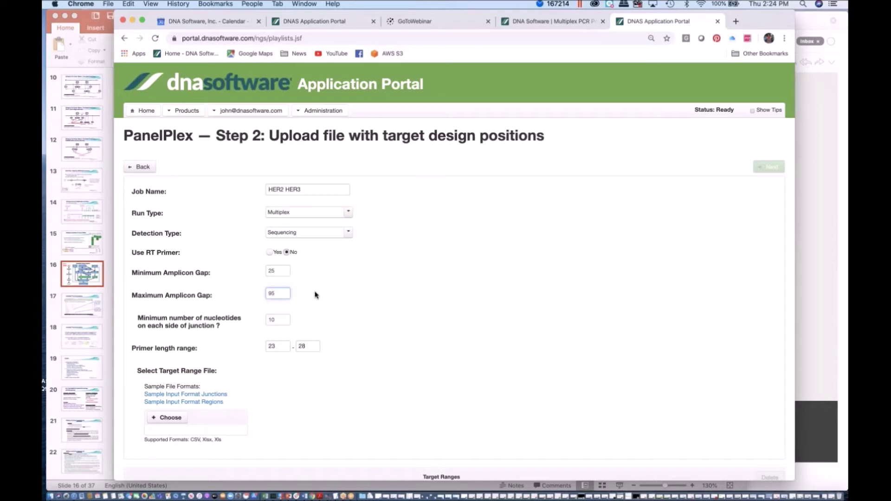
pyautogui.press('BackSpace')
pyautogui.press('BackSpace')
pyautogui.write('120')
# - Set the primer length range to 18–32
pyautogui.scroll(-3, 331, 288)
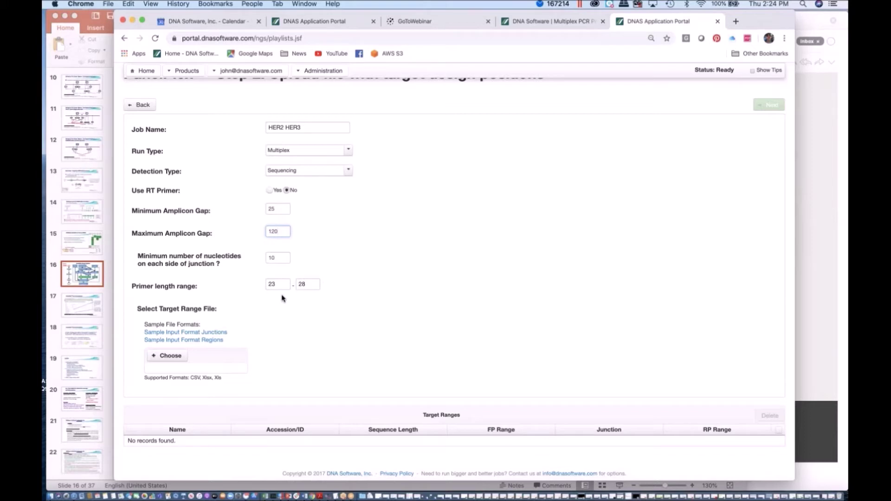
pyautogui.click(310, 283)
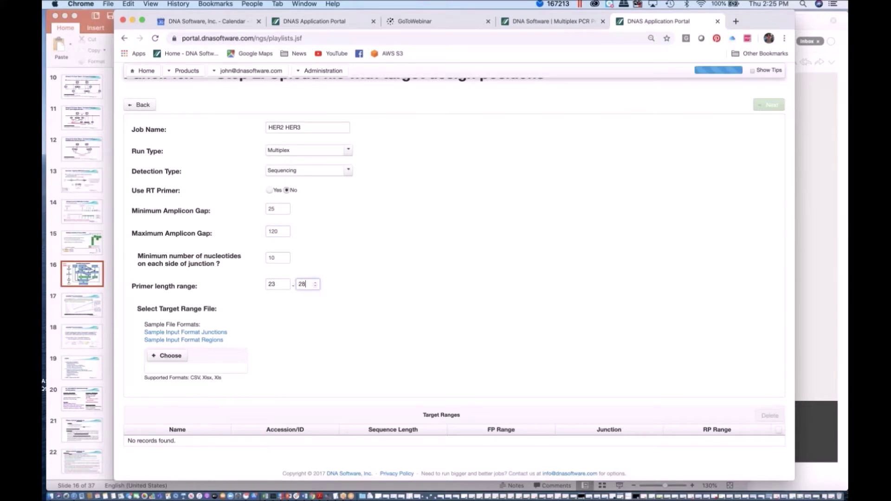
pyautogui.press('BackSpace')
pyautogui.press('BackSpace')
pyautogui.write('32')
pyautogui.click(331, 283)
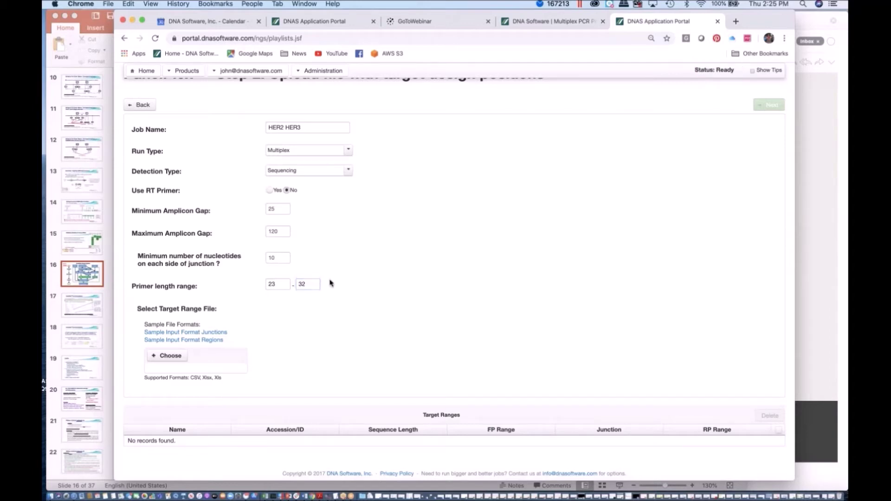
pyautogui.click(277, 283)
pyautogui.press('BackSpace')
pyautogui.press('BackSpace')
pyautogui.write('18')
pyautogui.click(344, 280)
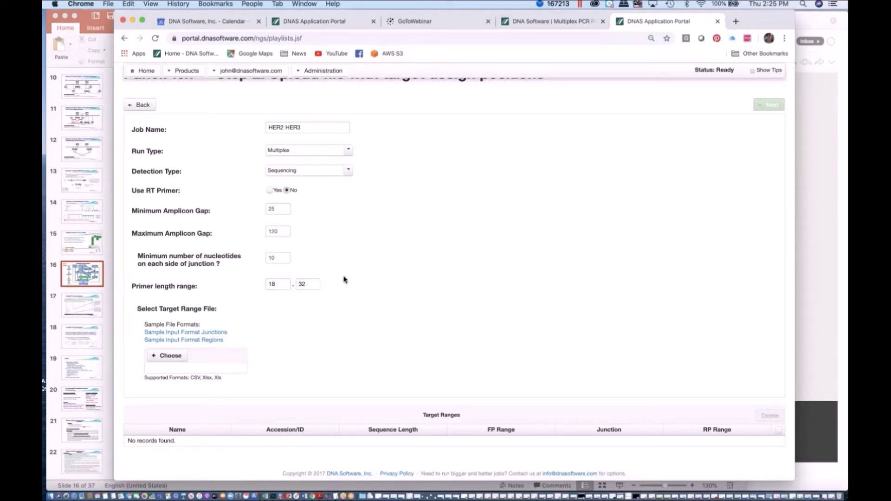
# - Upload "Raw 29 targets input HER2_3(ERBB2_3) Hotspots information Jmin Jmax.xlsx" from the desktop's Best Practices folder as the target range file and combine its amplicons
pyautogui.click(177, 358)
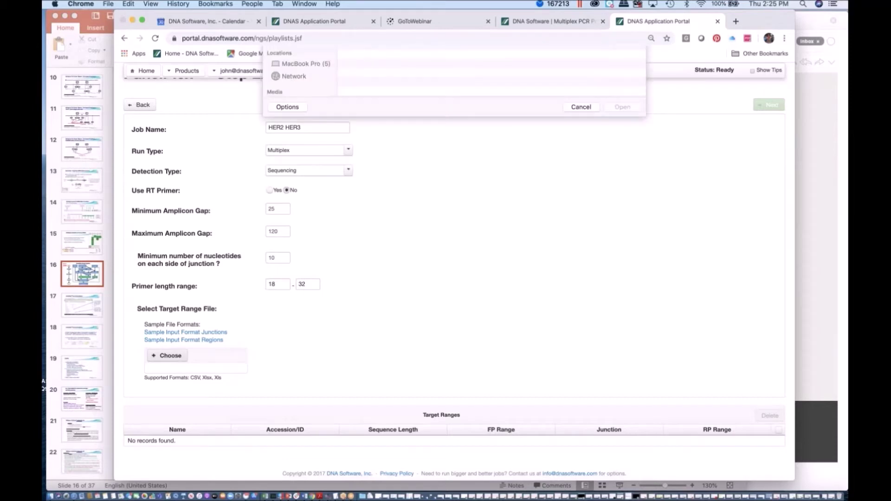
pyautogui.click(302, 97)
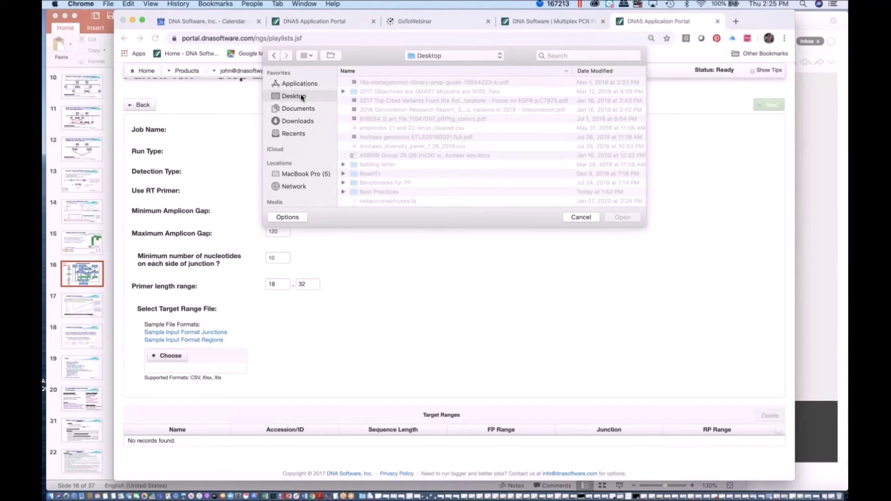
pyautogui.scroll(-10, 387, 149)
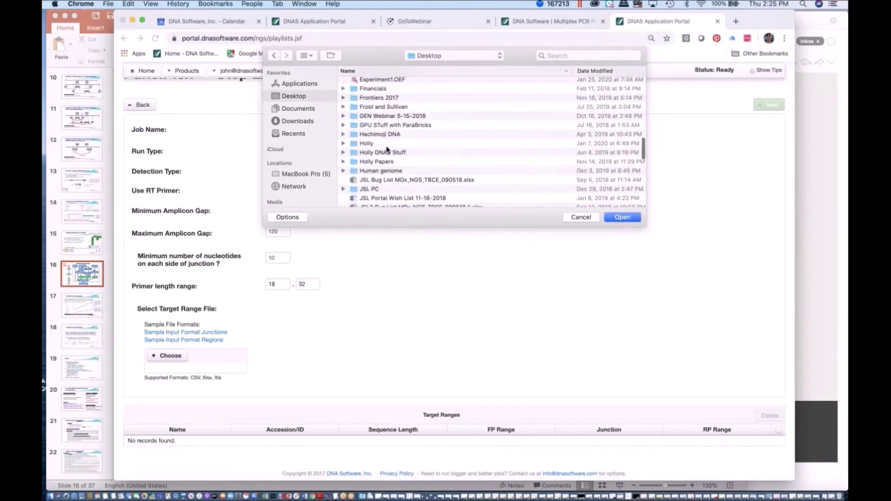
pyautogui.click(384, 120)
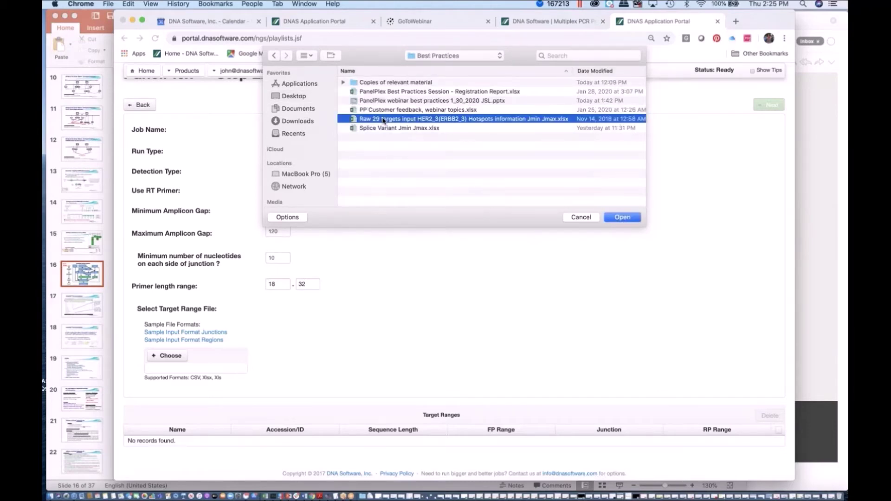
pyautogui.doubleClick(384, 119)
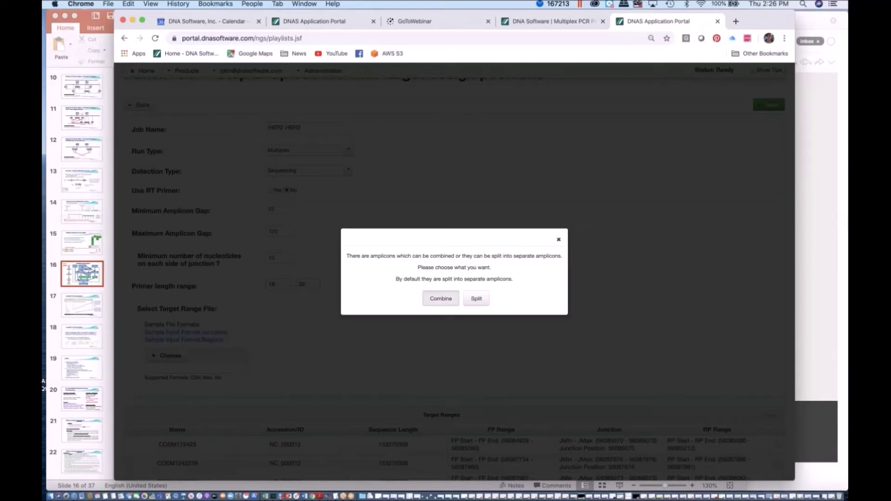
pyautogui.click(440, 299)
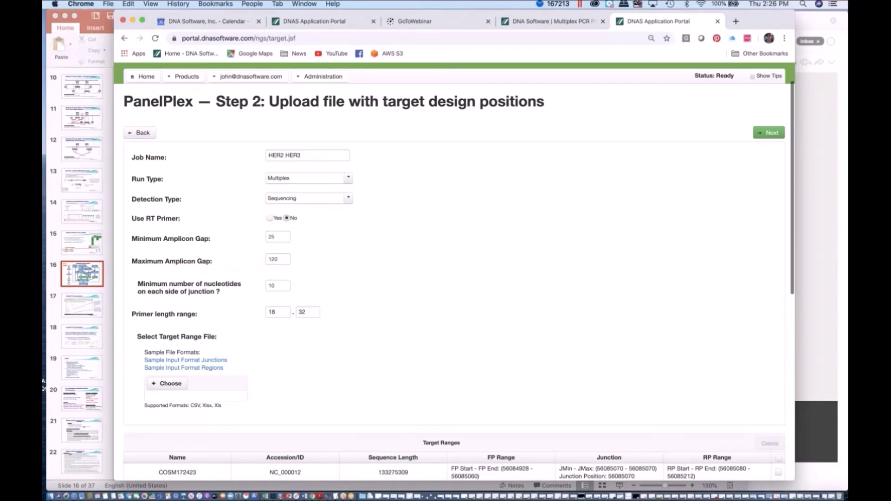
pyautogui.scroll(-10, 499, 123)
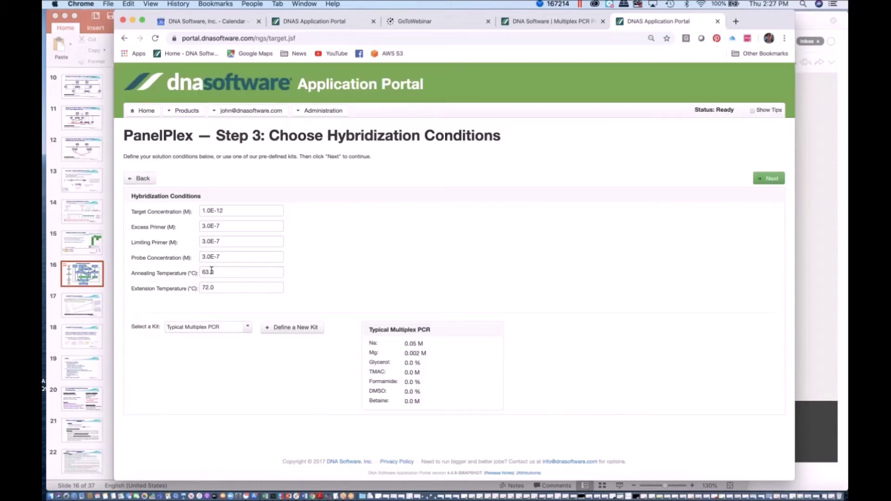
# - Set the annealing temperature to 60 °C in the hybridization conditions and proceed to the tail sequences
pyautogui.doubleClick(207, 272)
pyautogui.write('60')
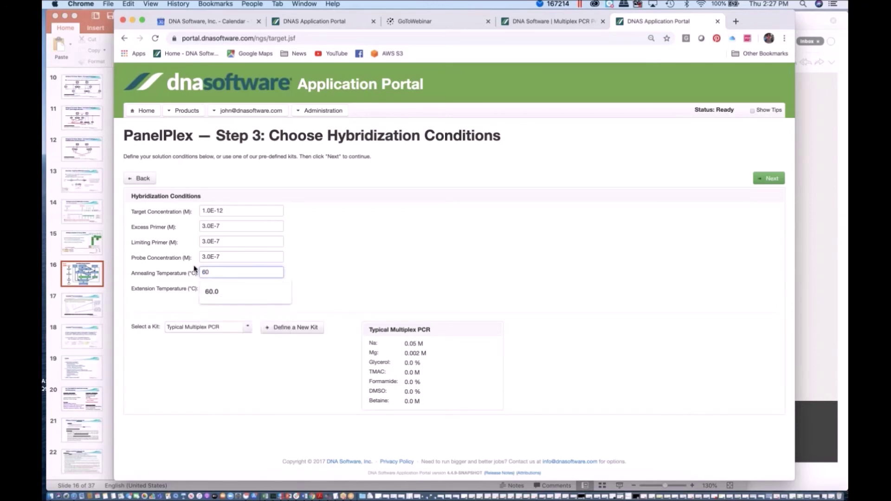
pyautogui.press('Escape')
pyautogui.click(310, 275)
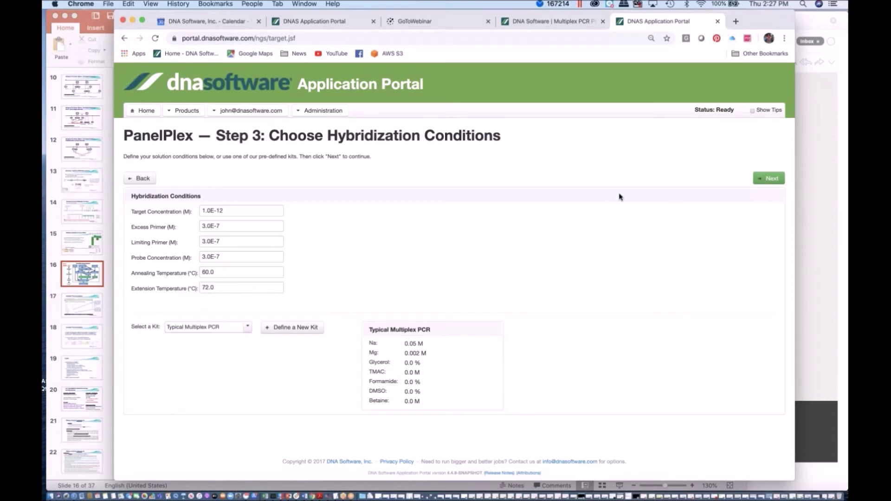
pyautogui.click(778, 179)
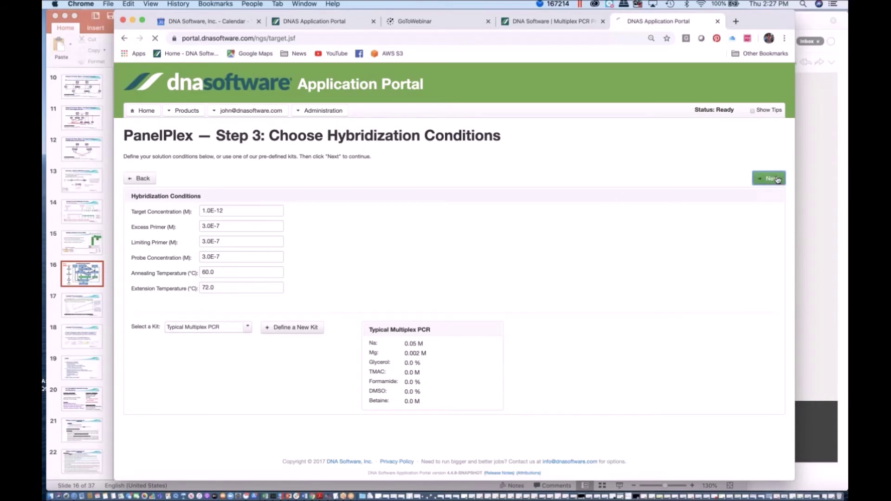
# - Use the suggested universal 5'-tail starting with GCAGCATACGACAGCATC for the forward primers and open the advanced configuration
pyautogui.click(179, 199)
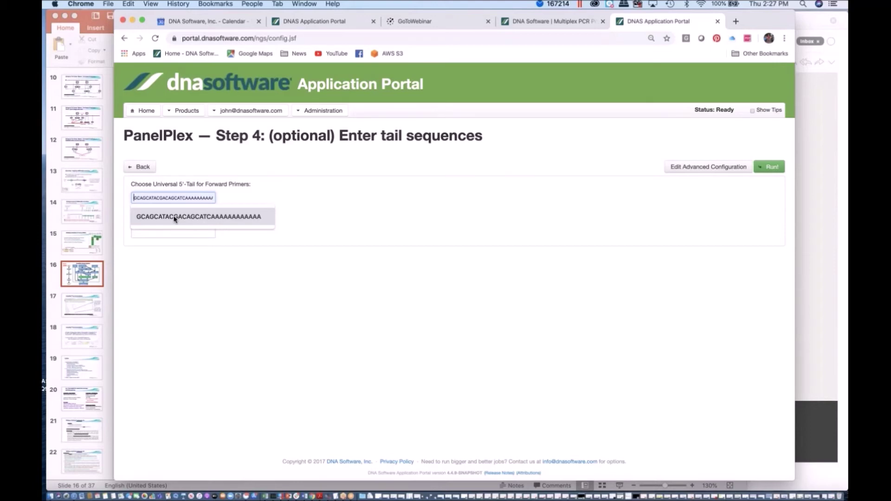
pyautogui.click(175, 217)
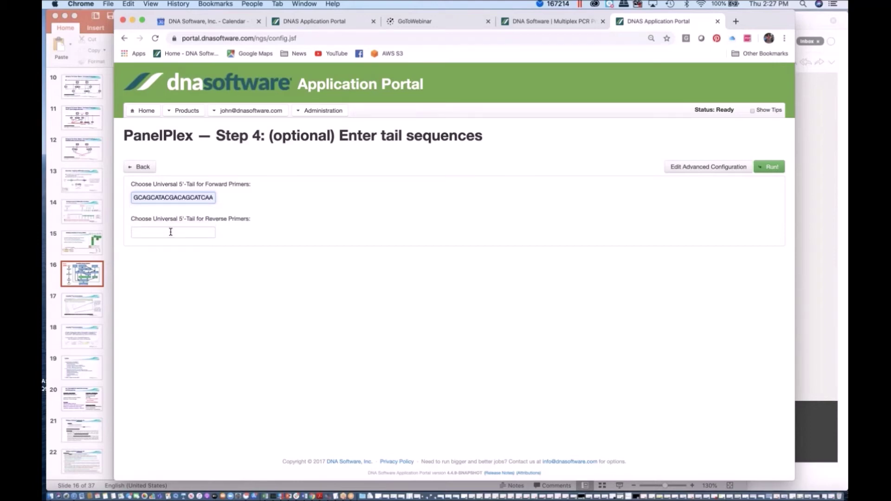
pyautogui.click(694, 169)
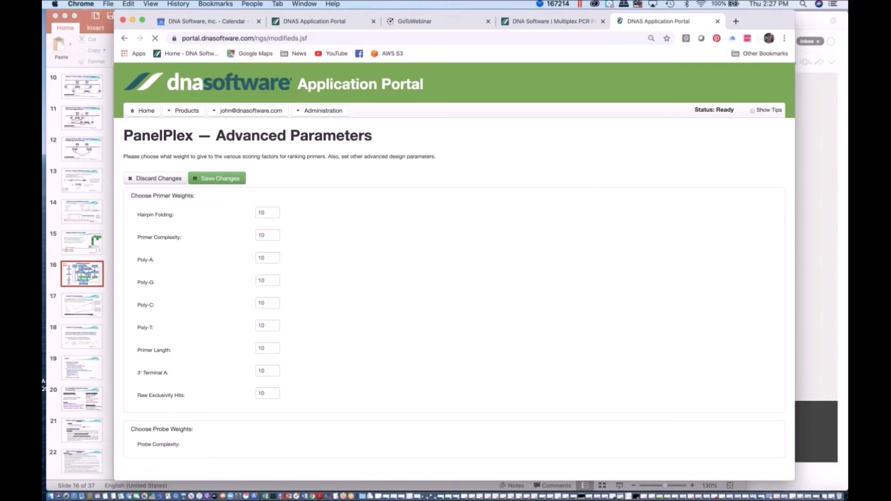
# - Set the number of MultiPick solutions to output to 254 in the candidate settings
pyautogui.scroll(-1, 284, 314)
pyautogui.scroll(-10, 284, 313)
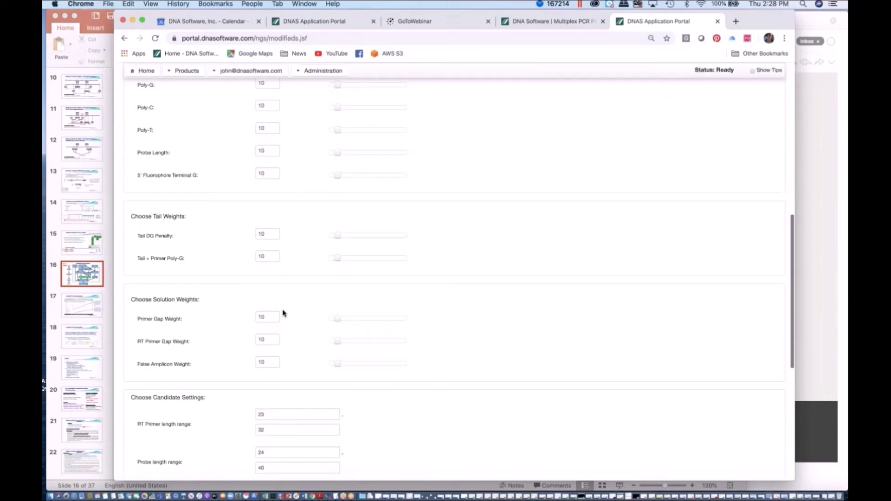
pyautogui.scroll(-6, 287, 352)
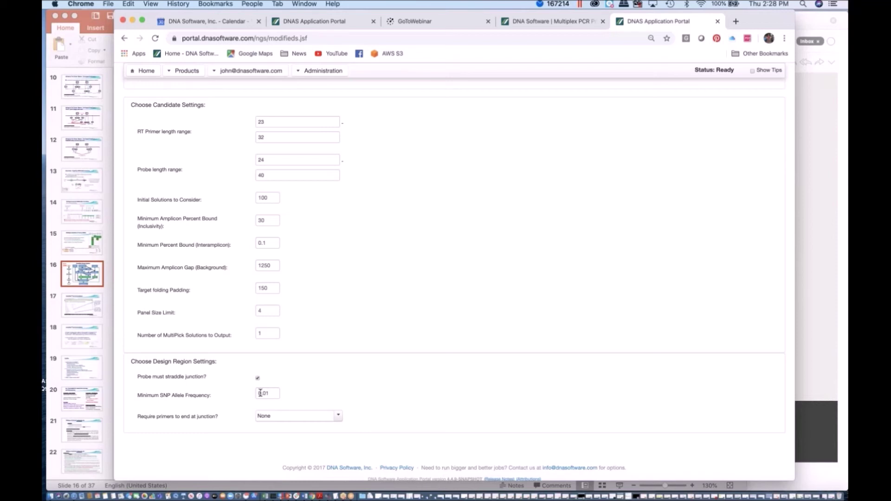
pyautogui.scroll(1, 297, 285)
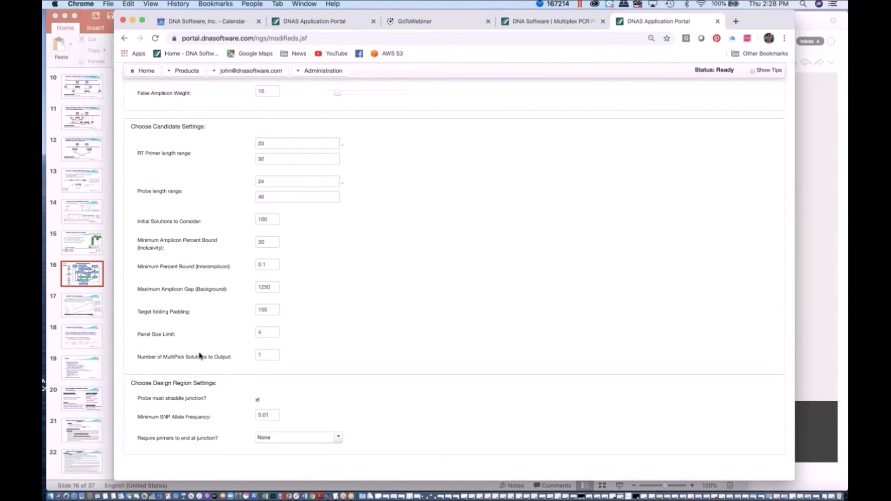
pyautogui.click(263, 354)
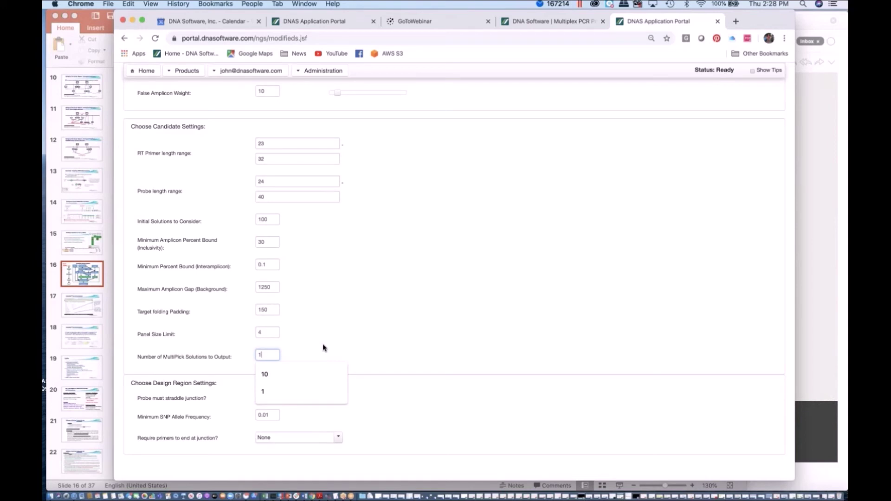
pyautogui.press('BackSpace')
pyautogui.write('2544')
pyautogui.press('BackSpace')
# - Set the panel size limit to 8 in the candidate settings
pyautogui.click(268, 333)
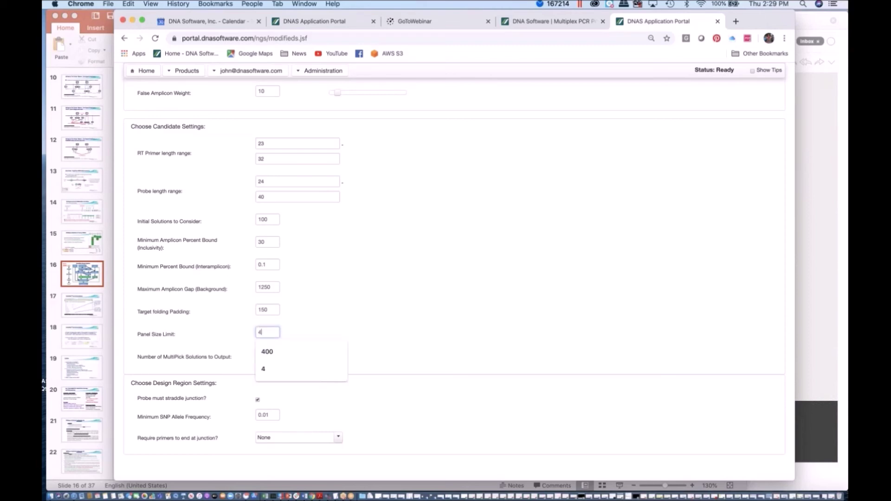
pyautogui.click(326, 325)
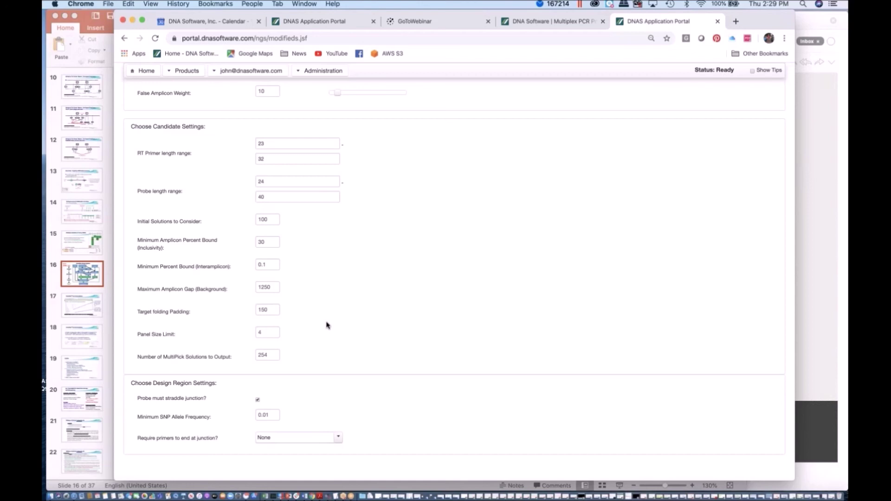
pyautogui.click(265, 333)
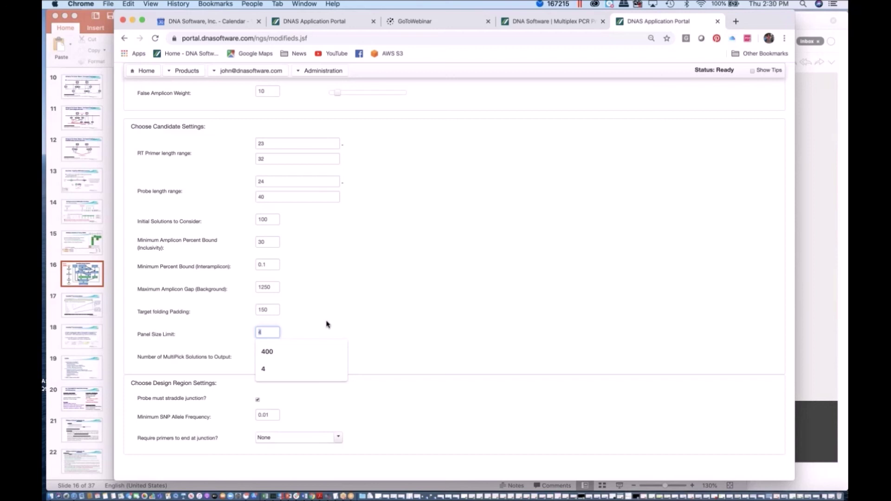
pyautogui.press('BackSpace')
pyautogui.write('8')
pyautogui.click(357, 326)
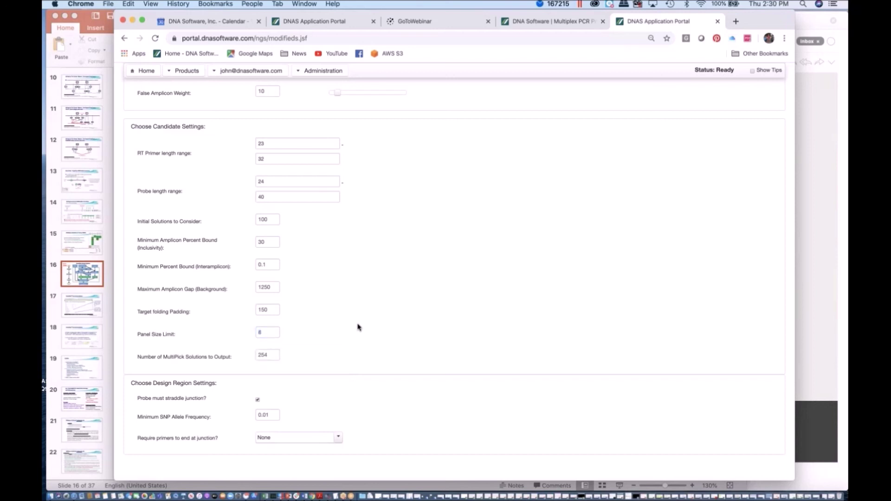